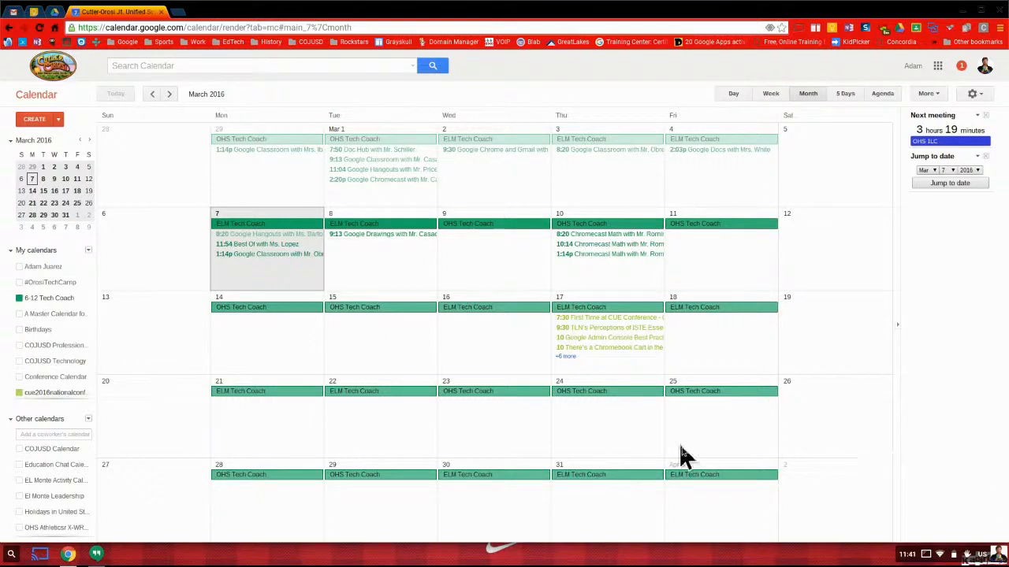
Step: Create a new calendar event titled "Ancient History"
click(35, 120)
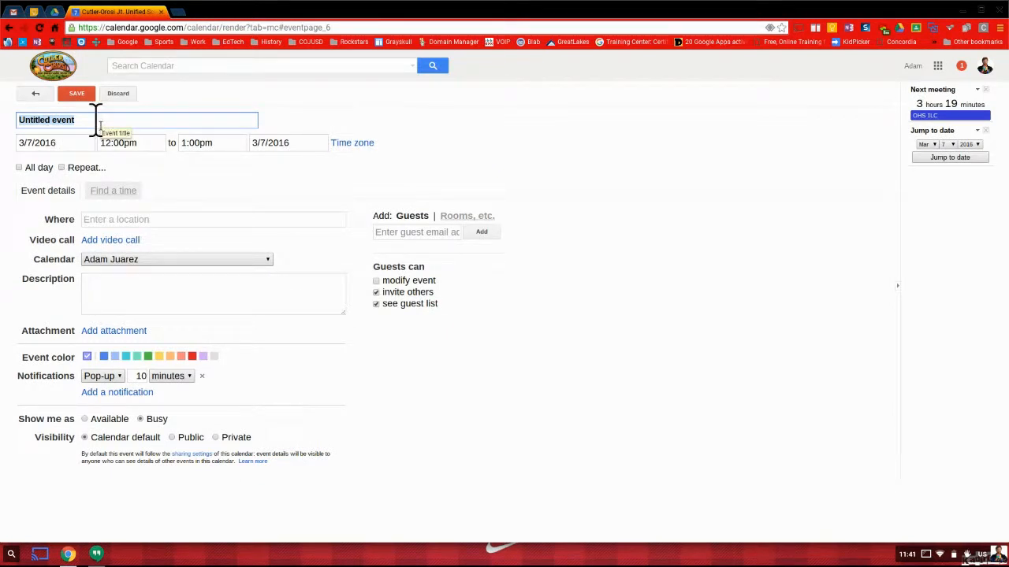
text(Anicen)
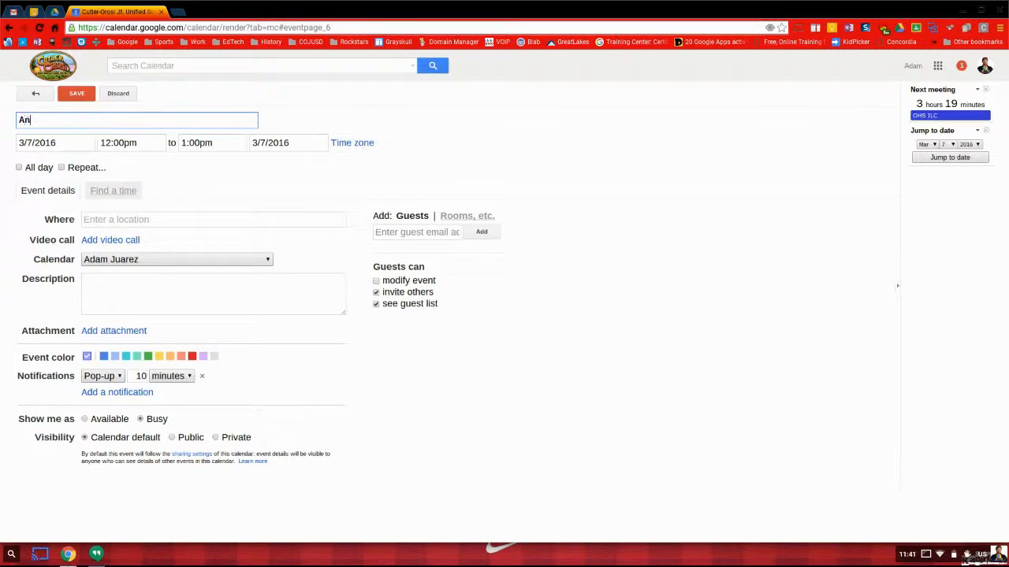
key(BackSpace)
key(BackSpace)
key(BackSpace)
key(BackSpace)
text(cient History)
Step: Make the event all-day from 3/14/2016 to 3/18/2016 and assign it to the 6-12 Tech Coach calendar
click(68, 142)
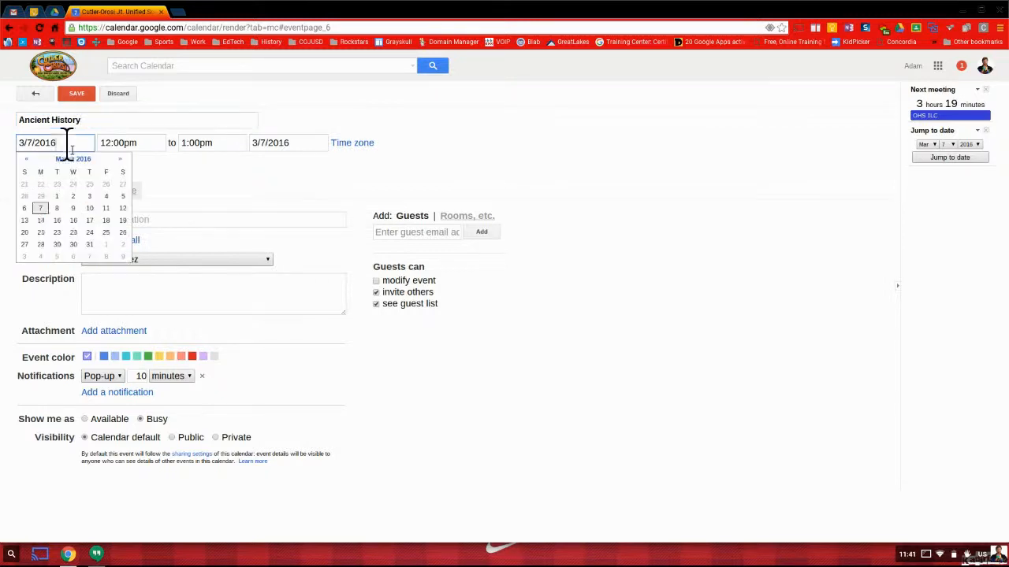
click(42, 221)
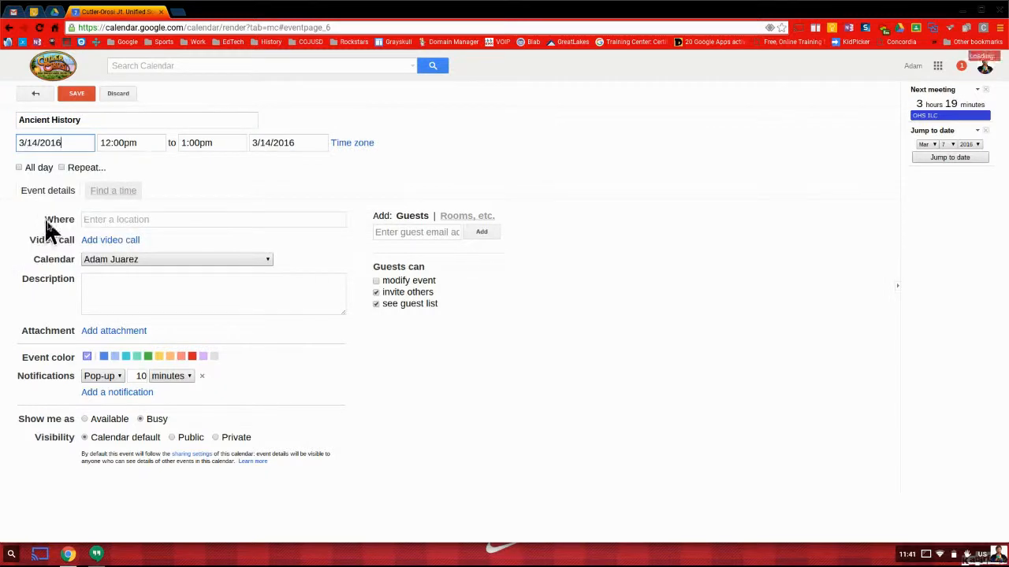
click(277, 144)
click(339, 221)
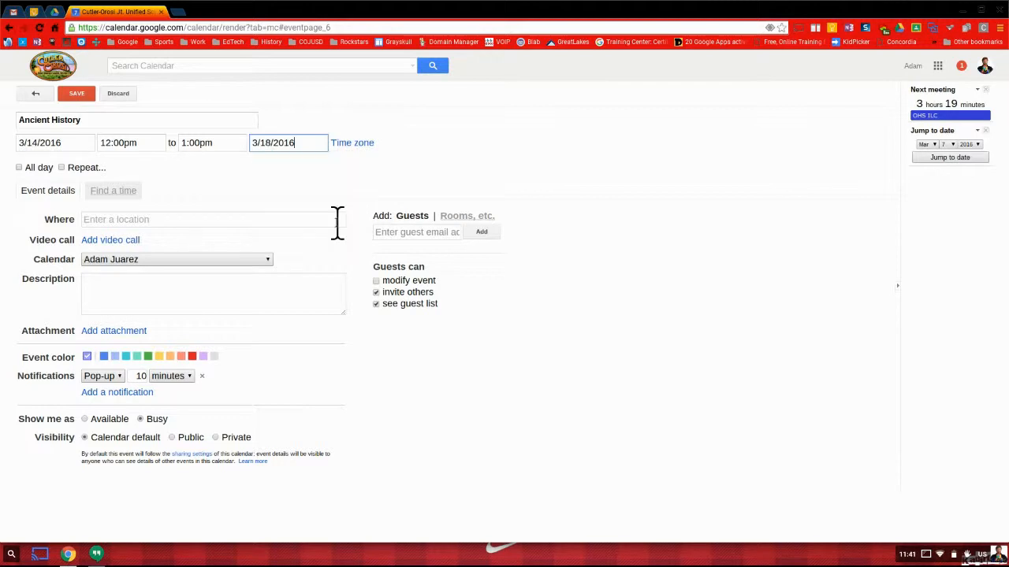
click(19, 168)
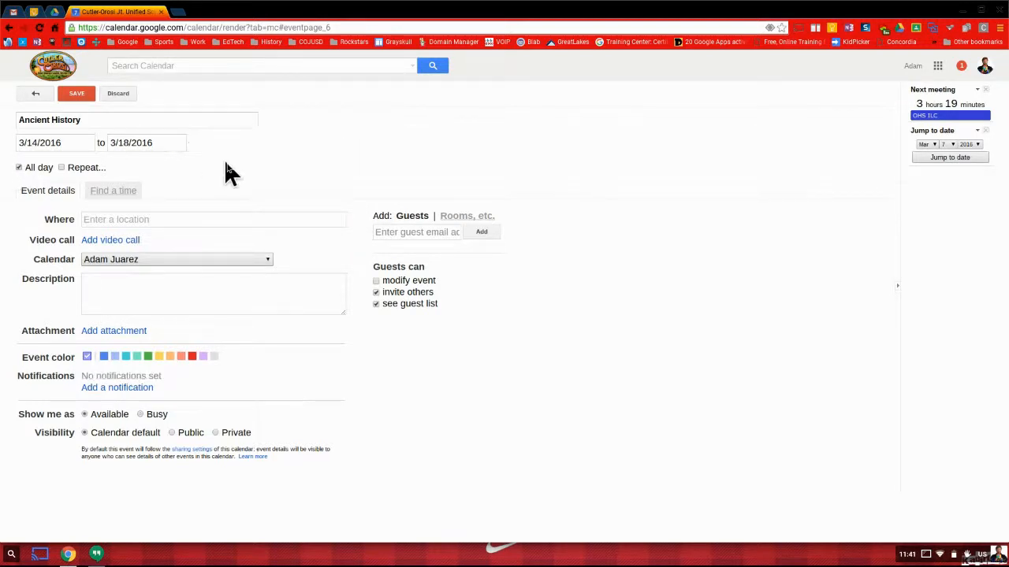
click(174, 259)
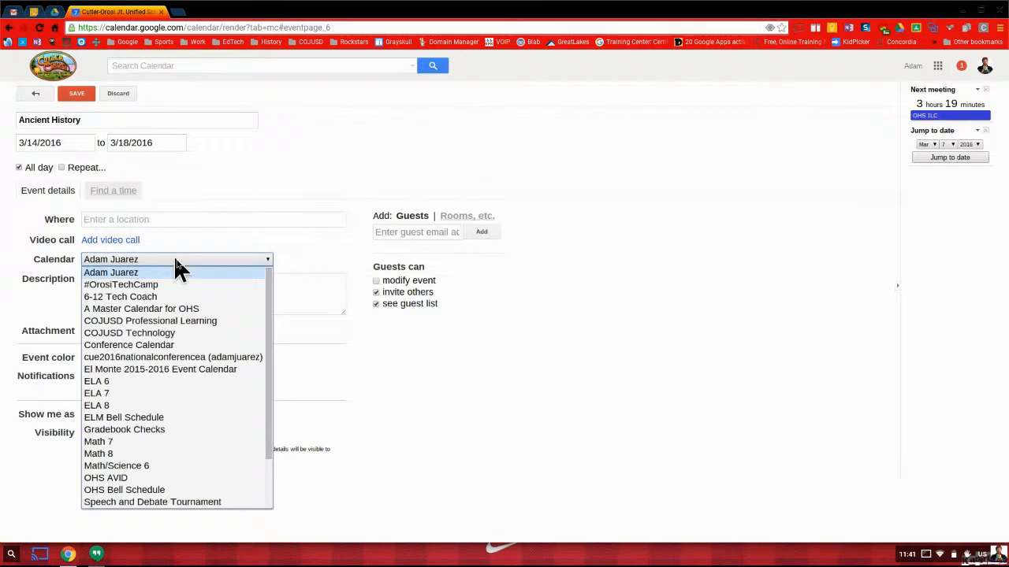
click(129, 296)
Step: Enter the event description "Students will be able to explain the reasons ancient cultures created myths to explain natural occurrences."
click(284, 298)
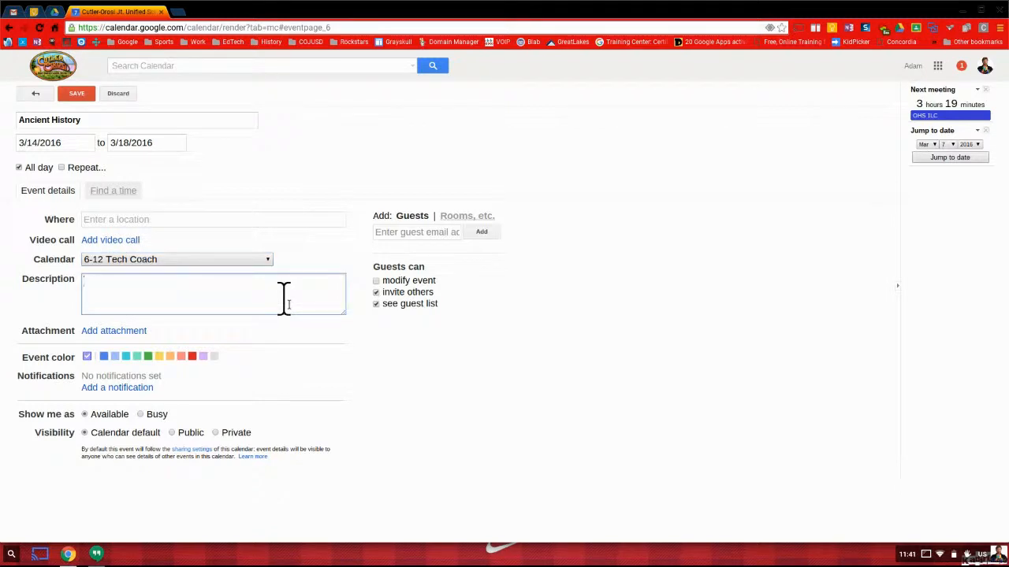
text(Students will be able to )
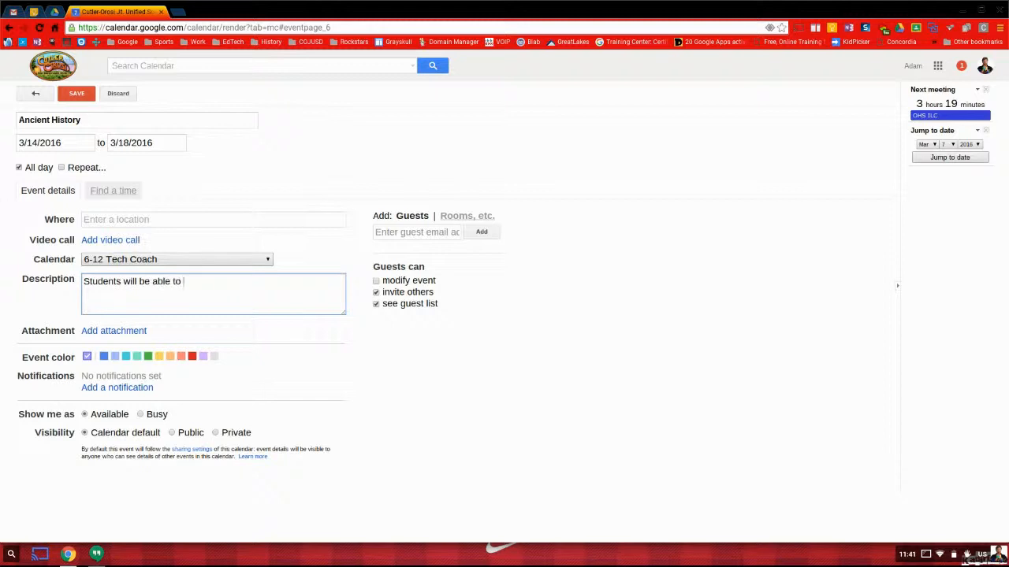
text(explain the reasons ancient cultures)
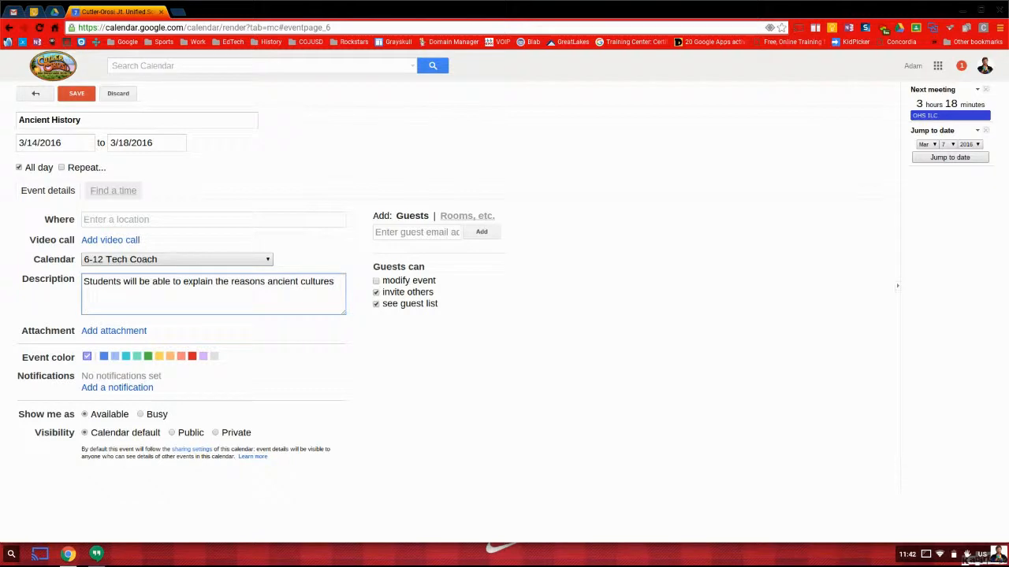
text( created myths to expla)
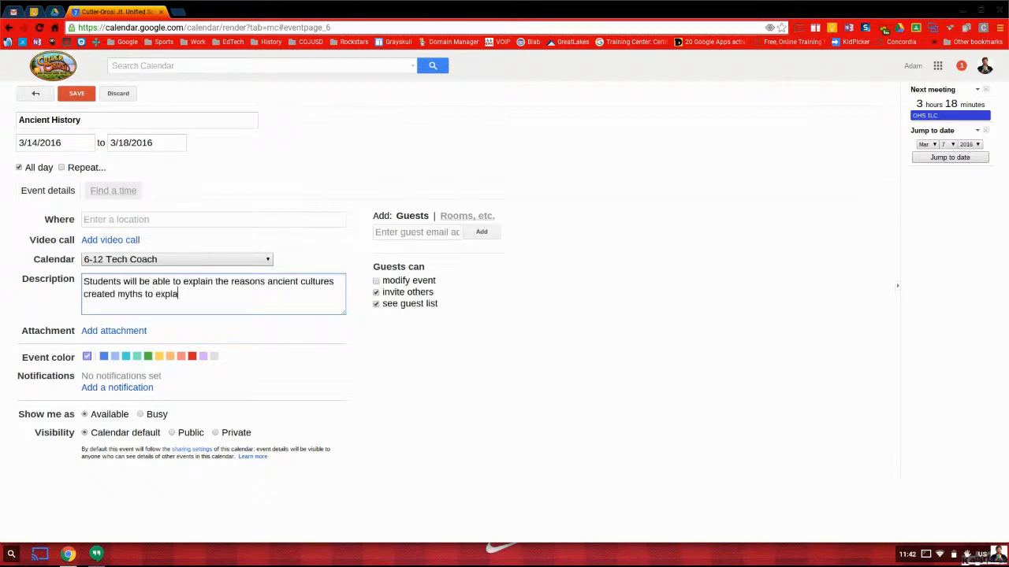
text(in natural occu)
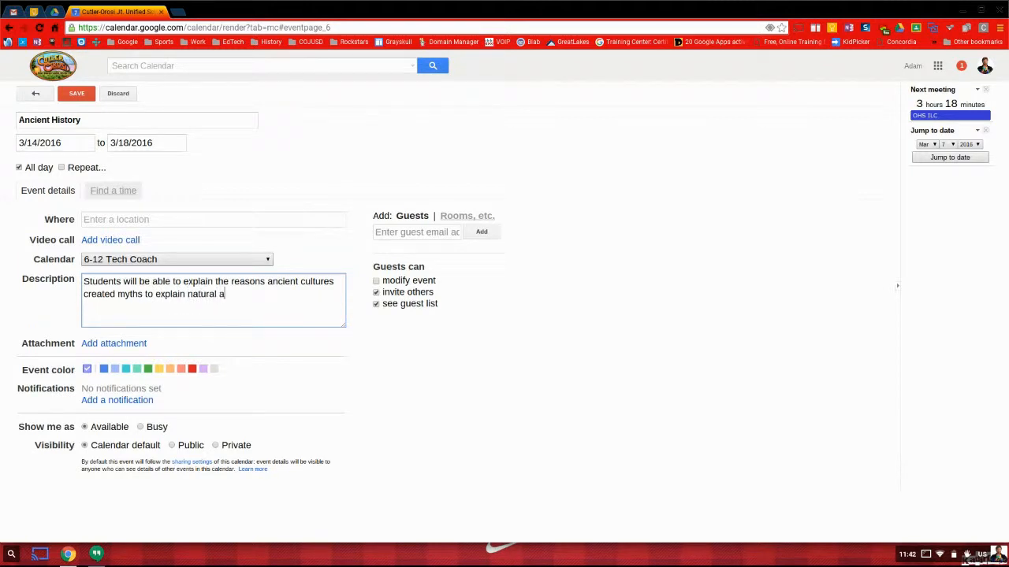
text(rrences.)
Step: Search Google Drive for "lesson plan" and attach the EM Lesson Plans document to the event
click(118, 344)
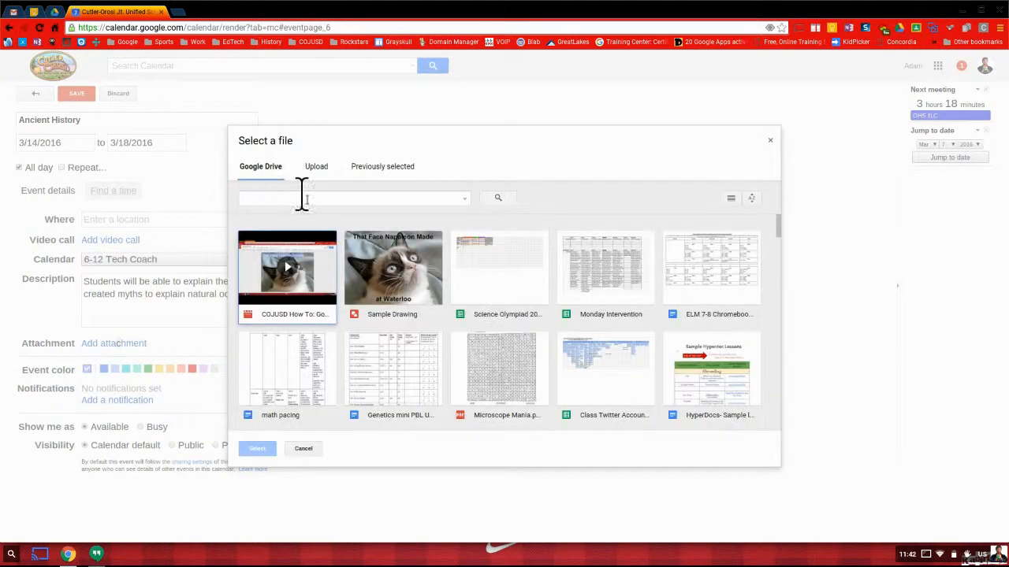
click(303, 198)
text(lesson plan)
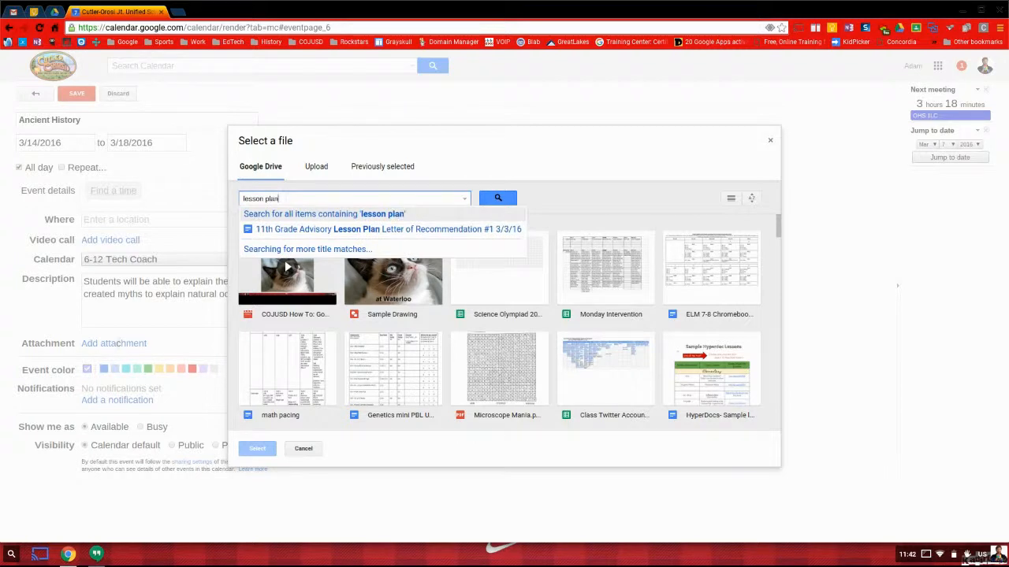
key(Return)
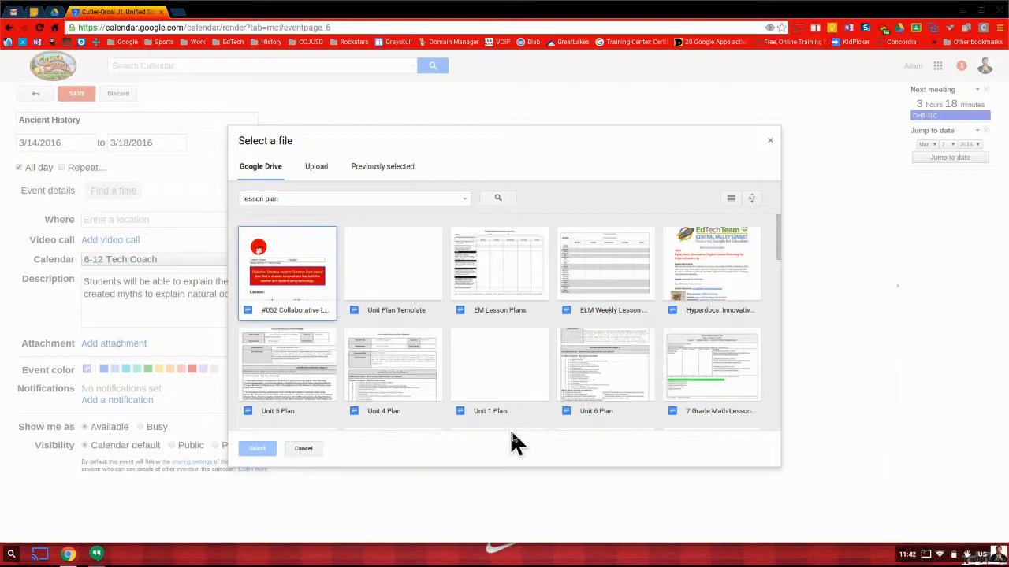
click(509, 314)
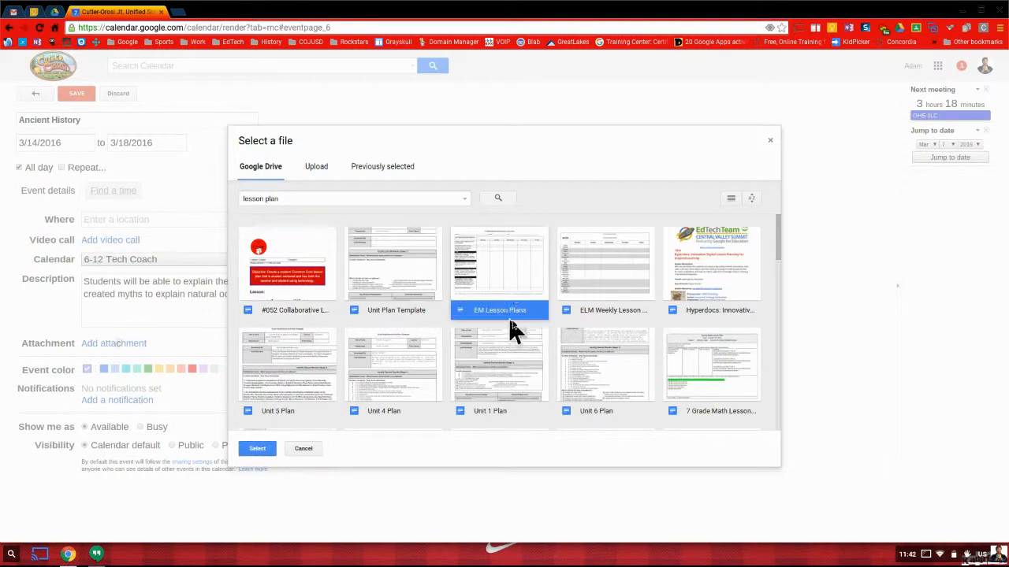
click(258, 450)
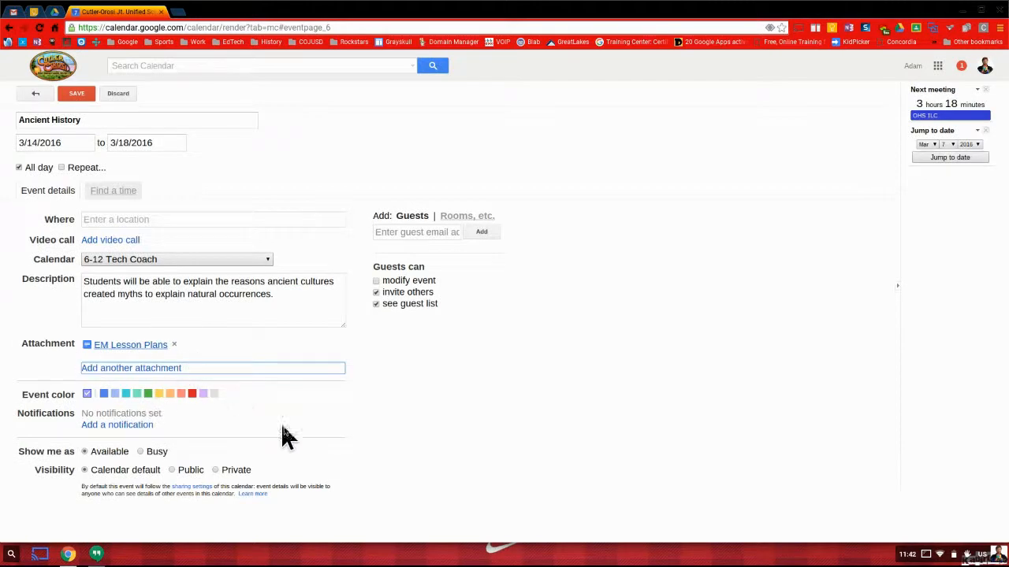
Step: Search Google Drive for "worksheet" and attach the Chapter 1 Section 2 Worksheet as another event file
click(155, 368)
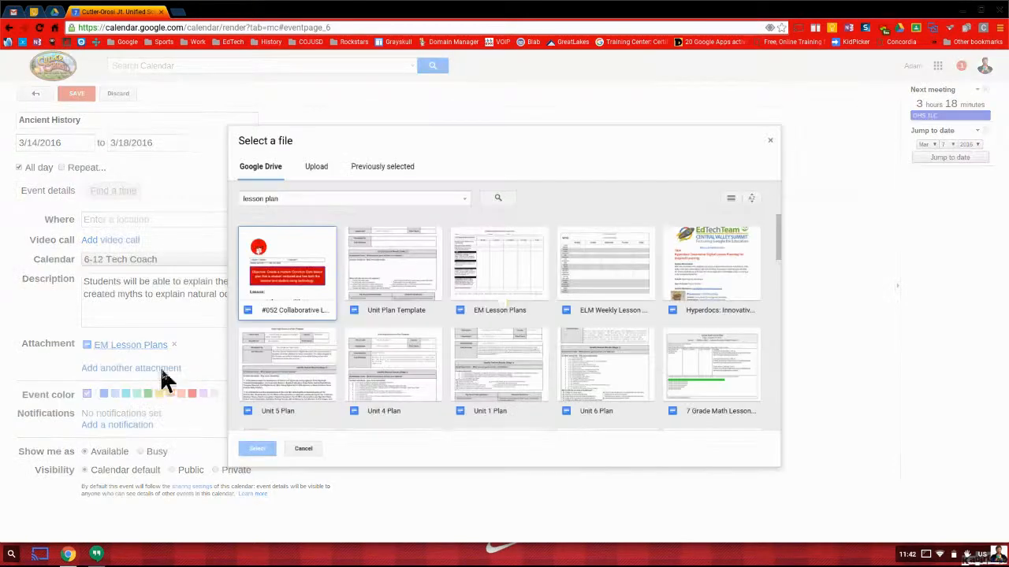
click(289, 200)
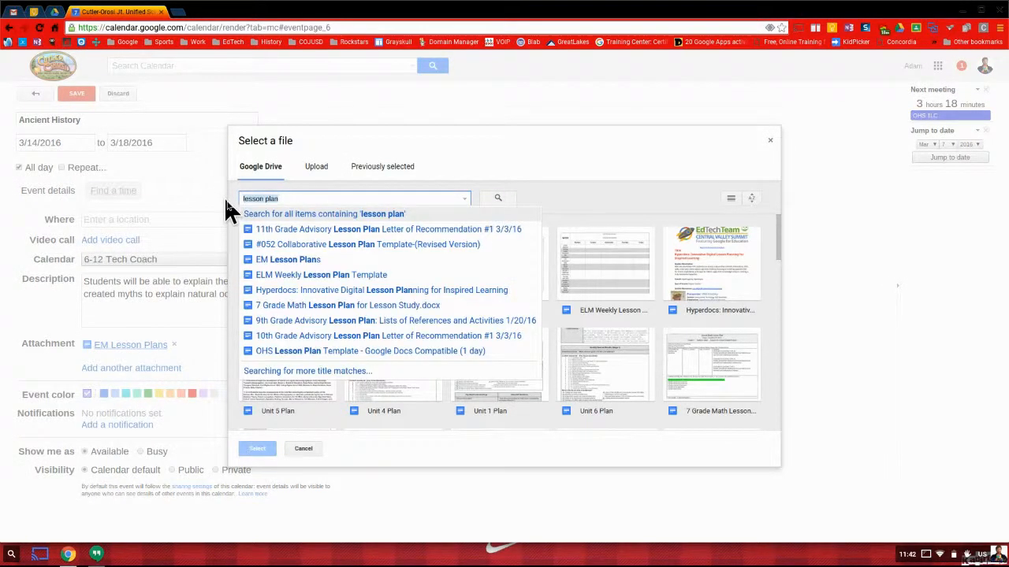
text(worksheet)
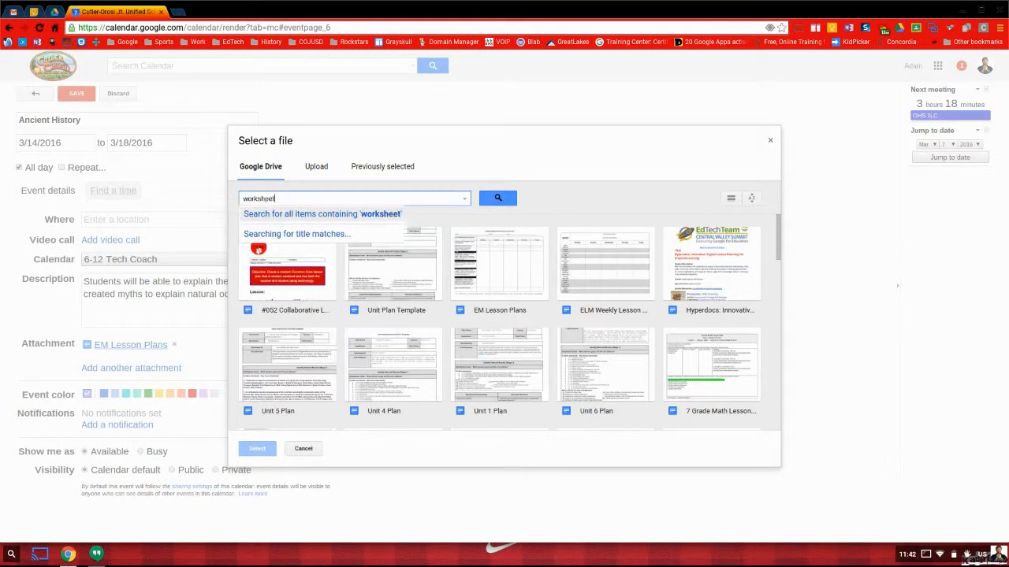
key(Return)
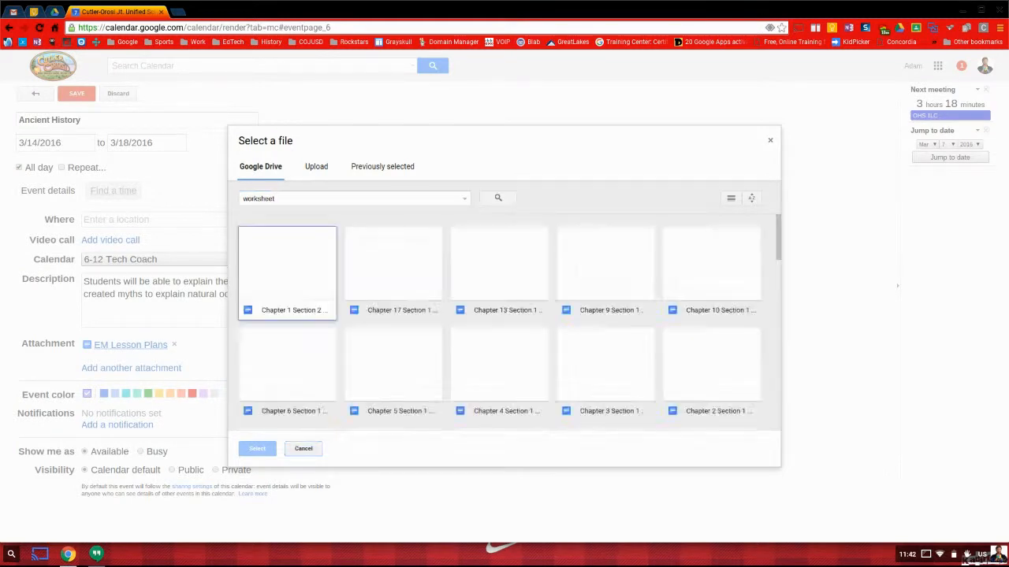
click(306, 268)
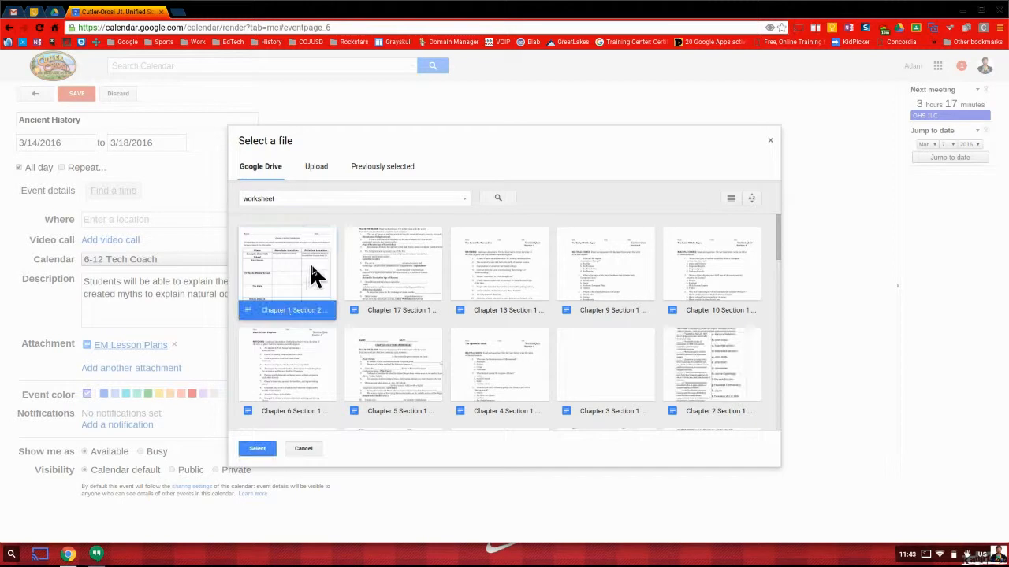
click(263, 450)
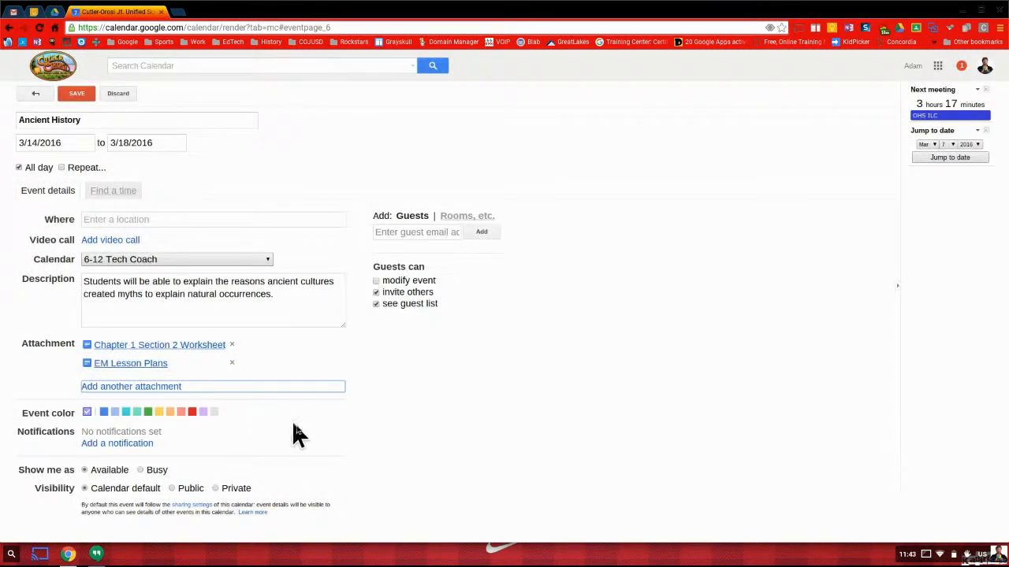
Step: Search Google Drive for "graphic organizer" and attach Chapter 4 Section 3 Graphic Organizer Islamic Achievements to the event
click(149, 387)
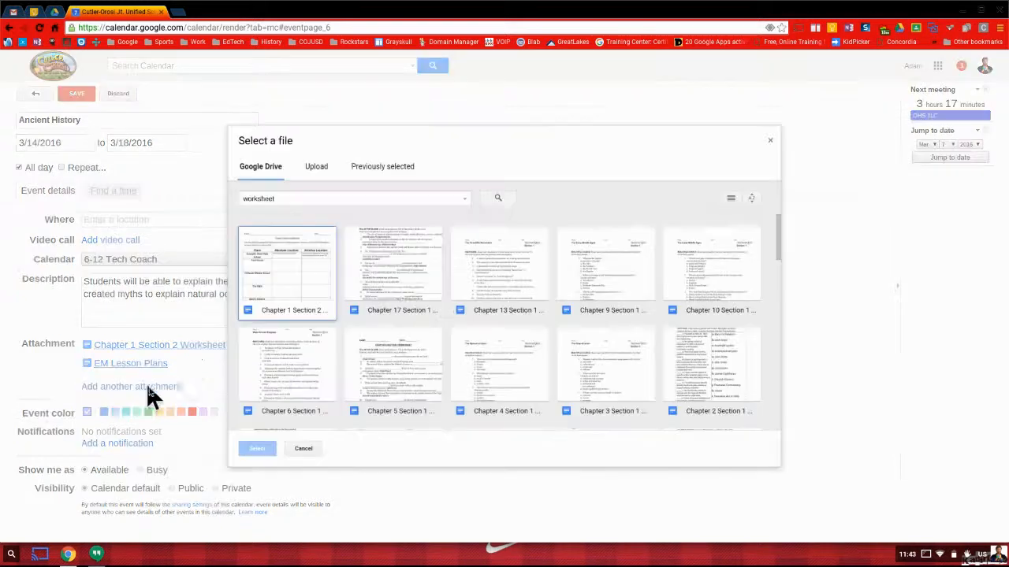
click(286, 200)
drag(286, 201, 236, 201)
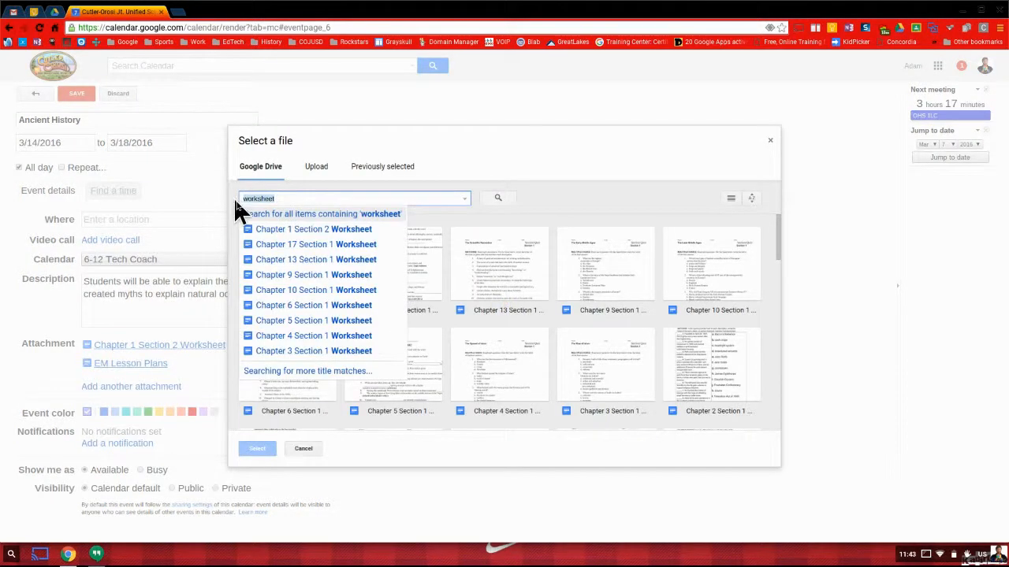
text(graphic organiz)
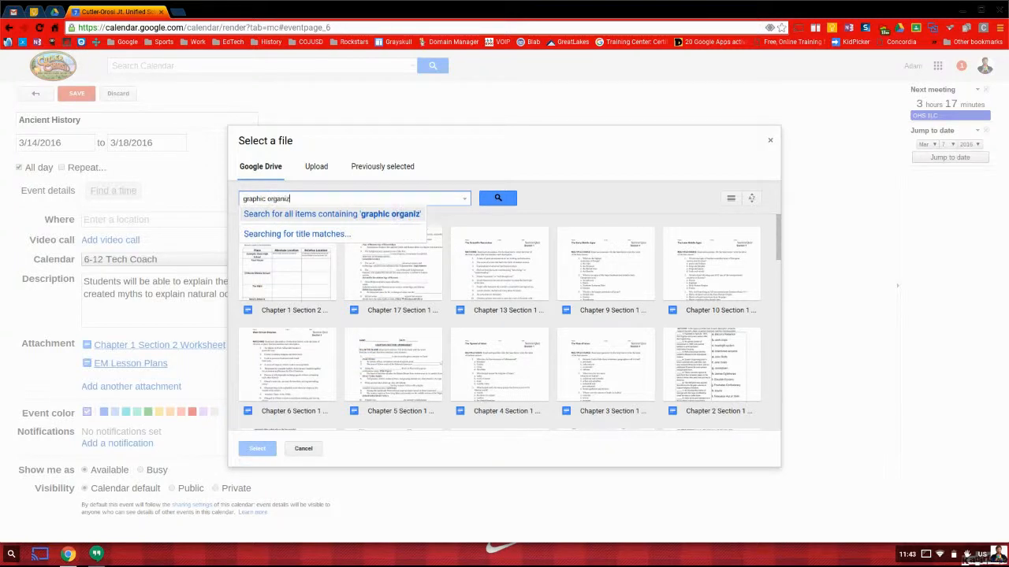
text(er)
key(Return)
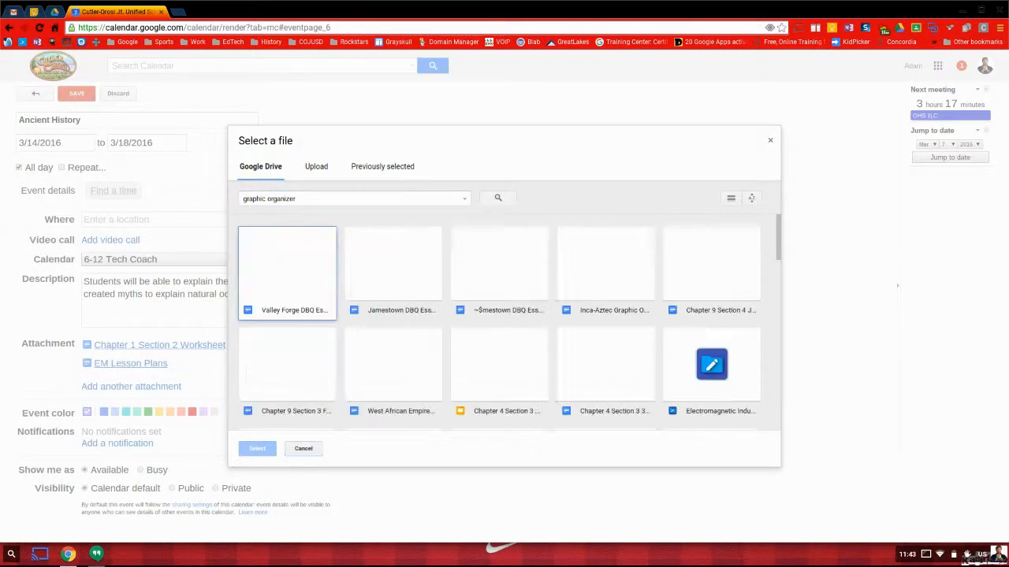
click(508, 359)
click(259, 448)
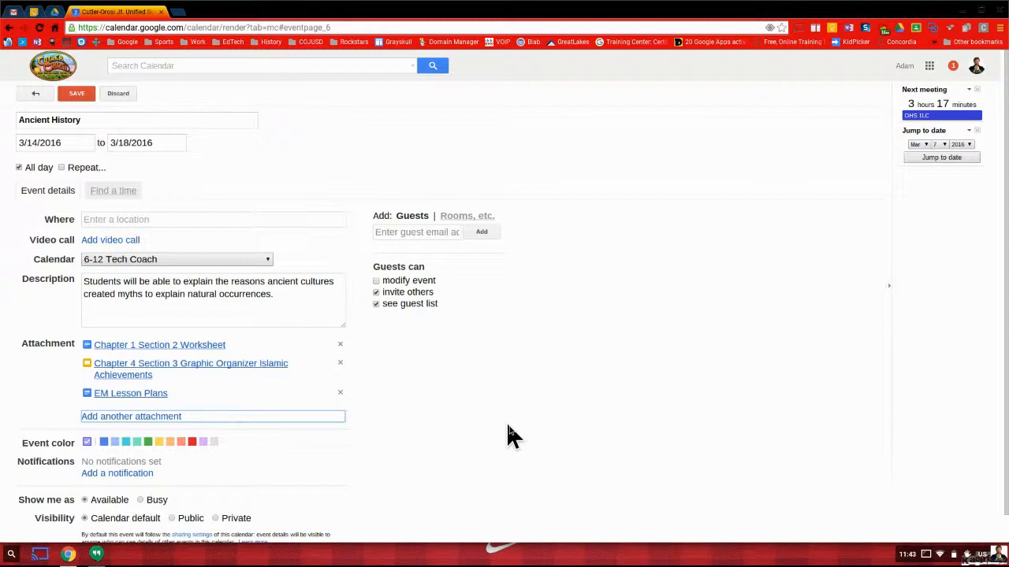
Step: Add a pop-up notification 1 day before at 9:00am and save the event
click(147, 474)
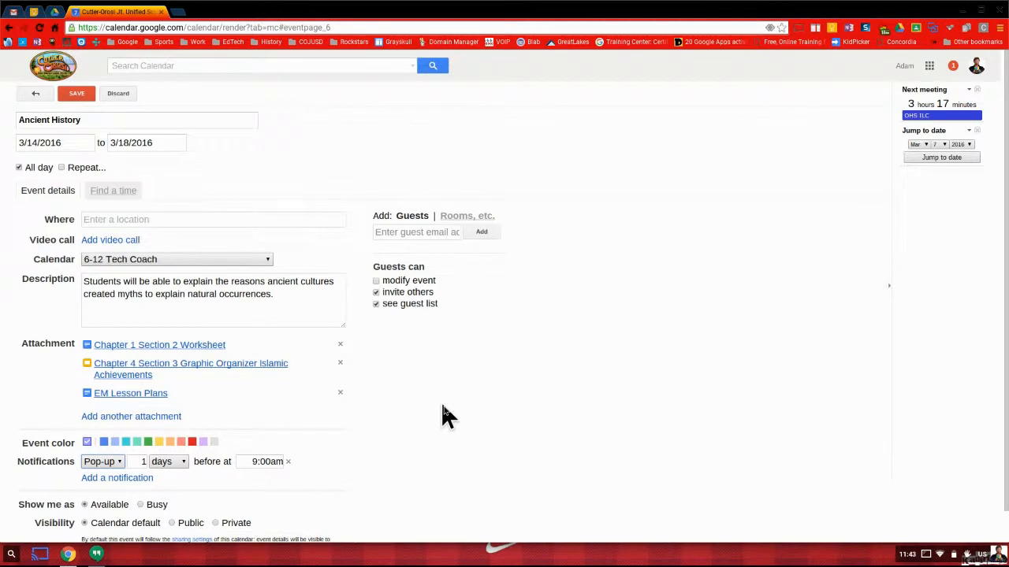
click(77, 95)
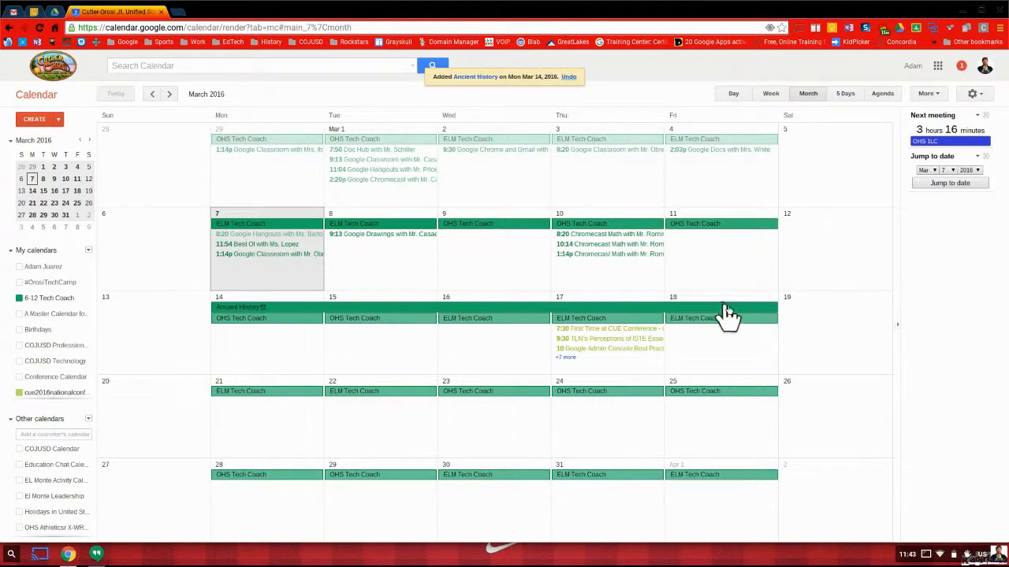
Step: Open the saved Ancient History event to review its description and attachments, and return to the month view
click(310, 307)
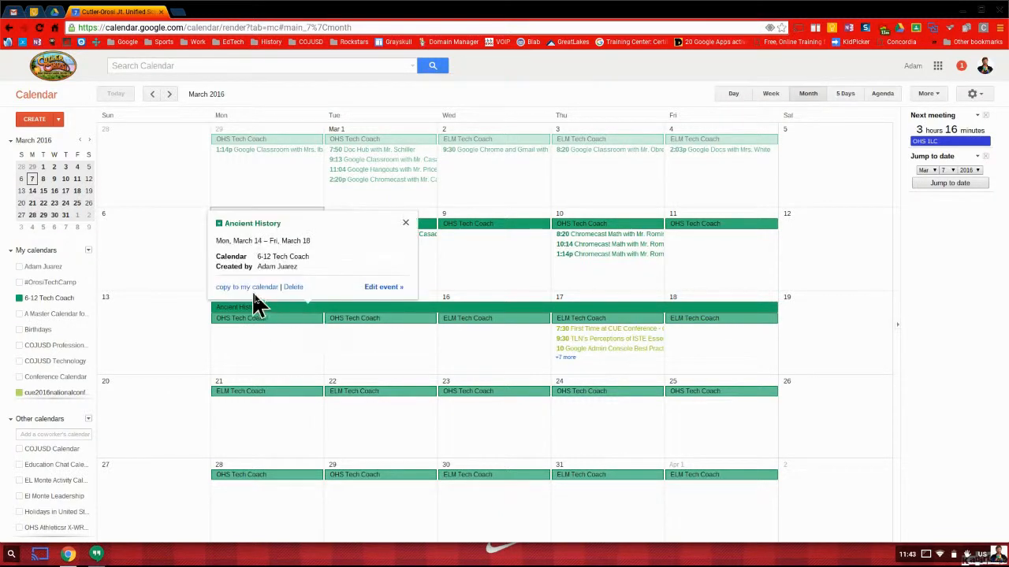
click(392, 288)
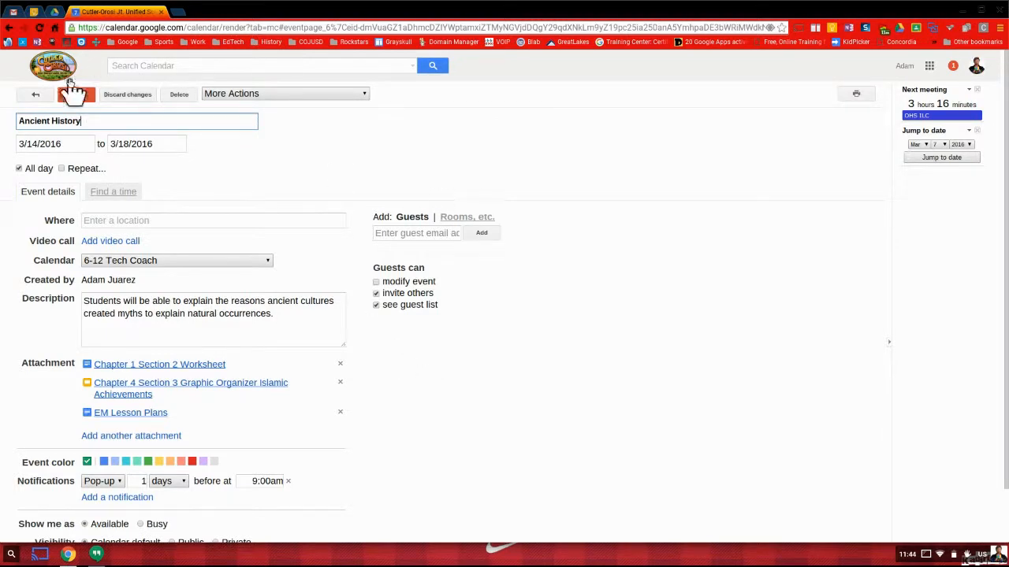
click(34, 98)
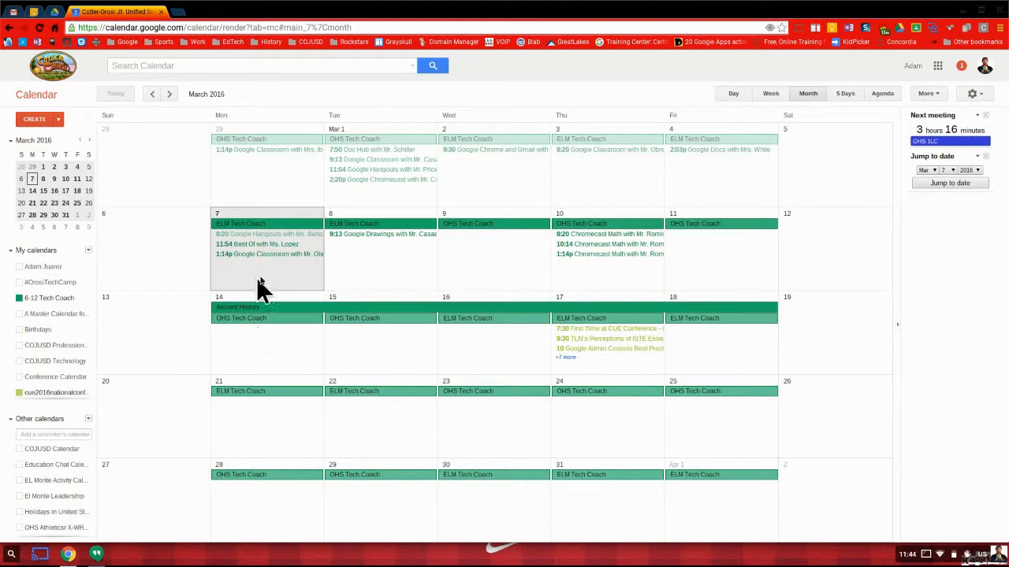